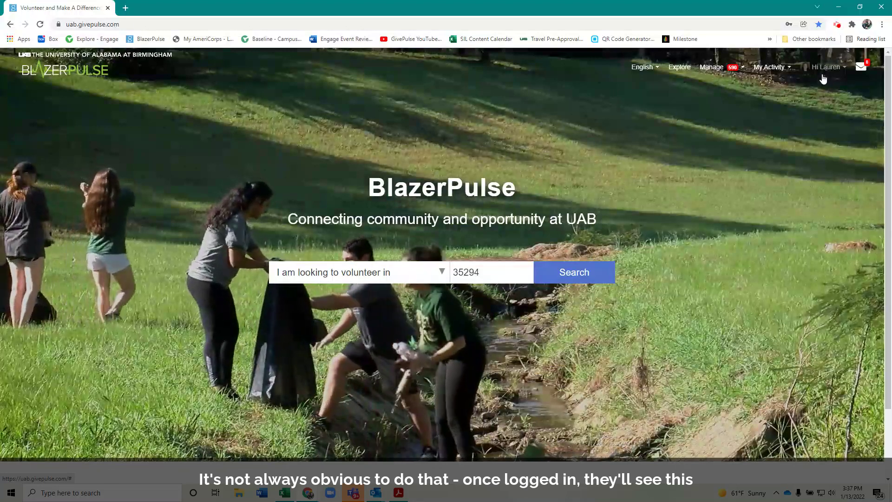
Open the Serve205 group from the dashboard's memberships and start adding an impact for it
left_click(824, 68)
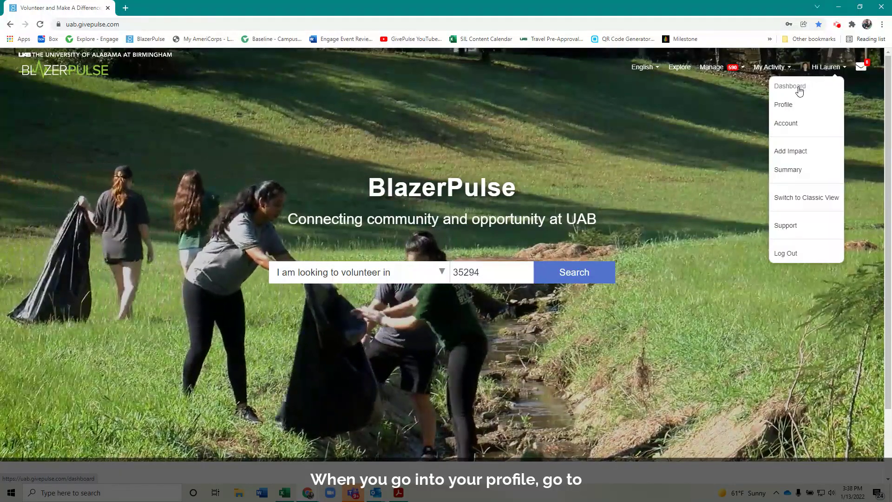
left_click(800, 87)
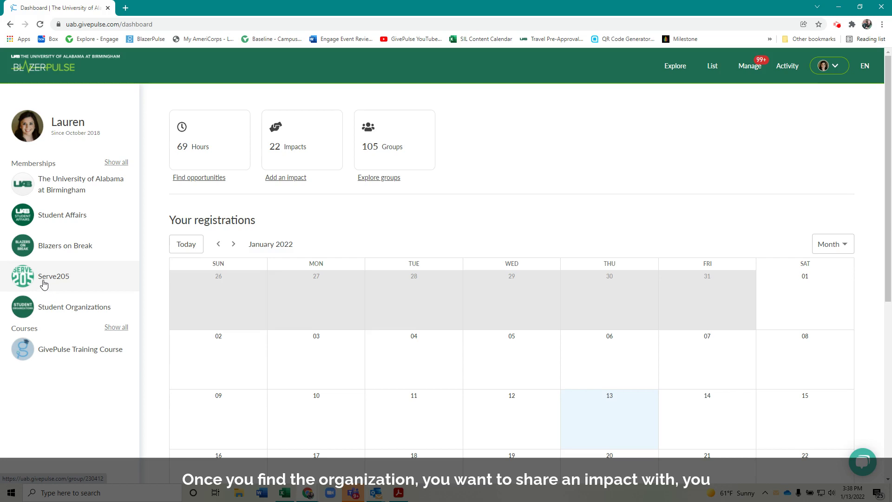
left_click(43, 281)
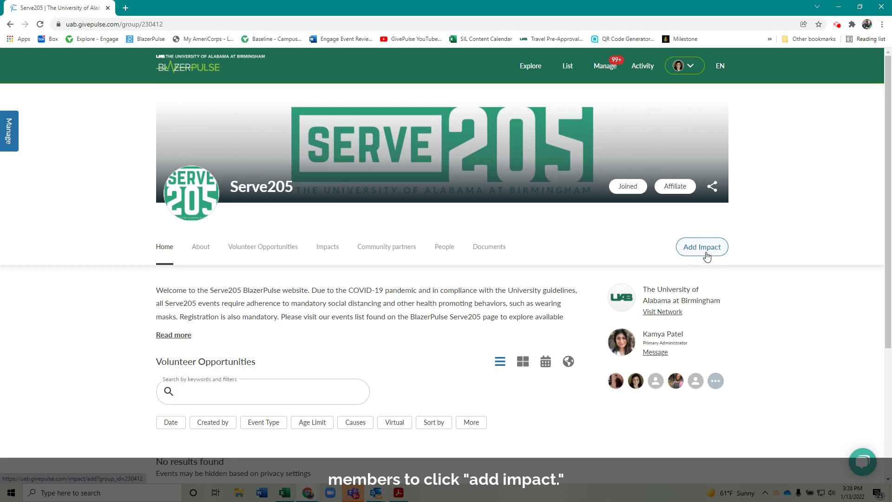
left_click(706, 256)
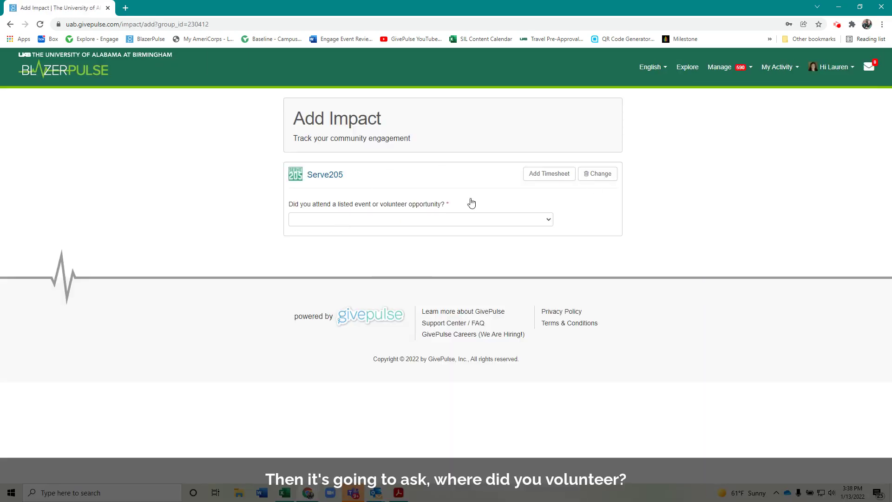
Check the impact's listed events, then replace Serve205 with Birmingham Botanical Gardens as the group where the impact was created
left_click(404, 222)
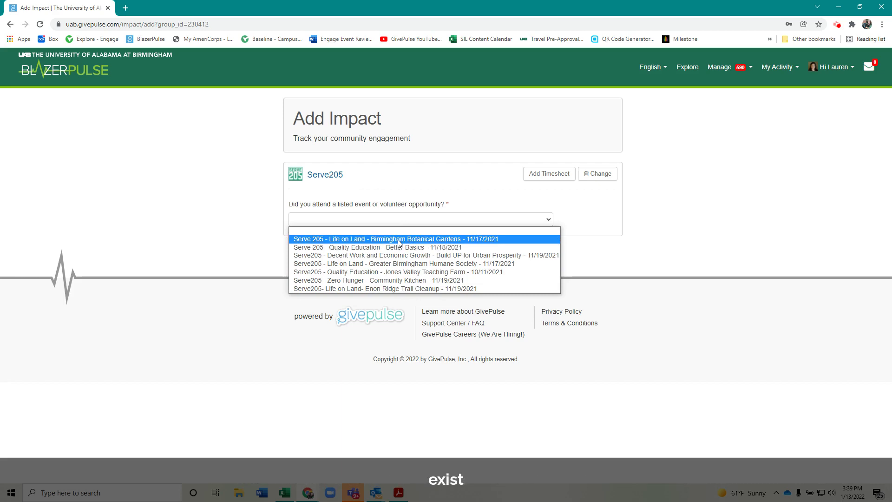
left_click(585, 229)
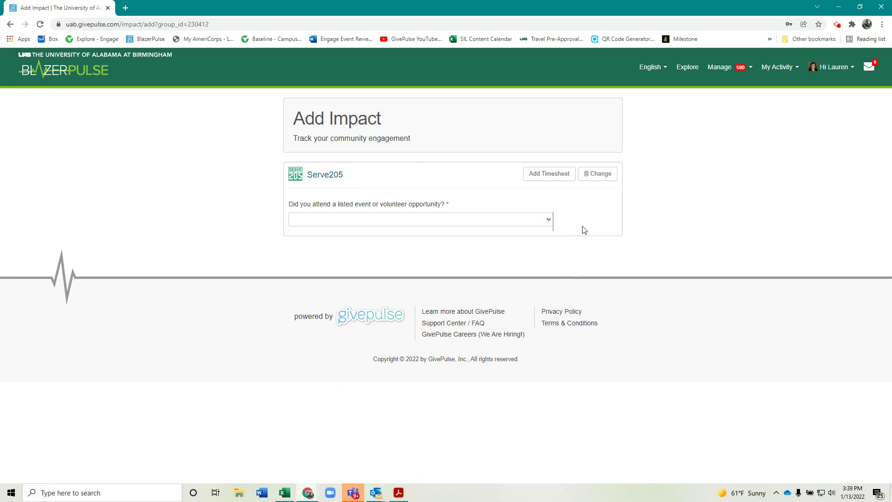
left_click(605, 182)
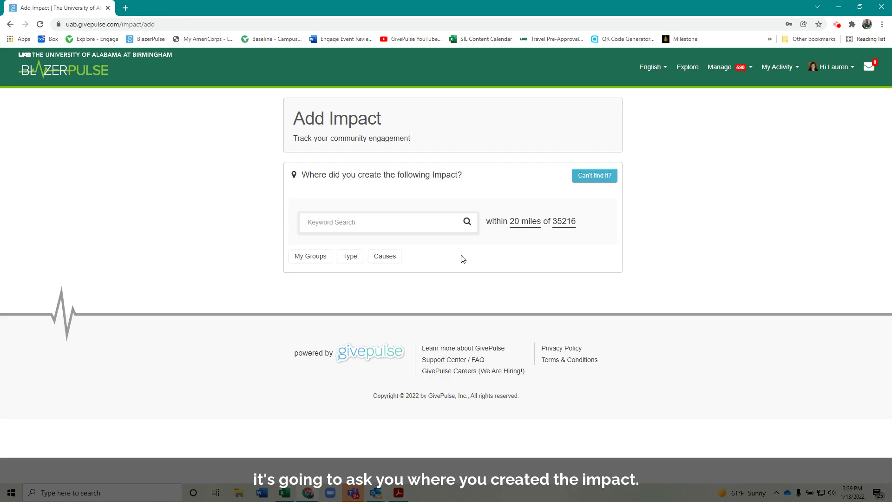
left_click(444, 222)
type("Birmingham Botanical Gardens")
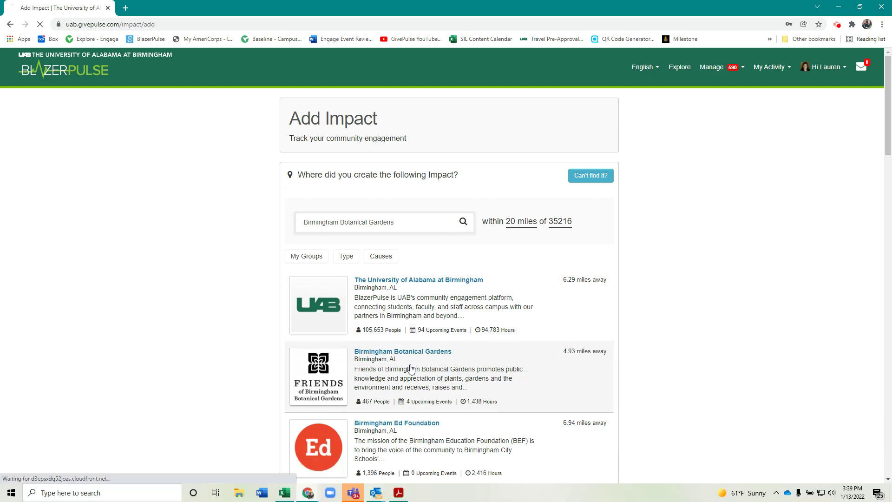
left_click(411, 368)
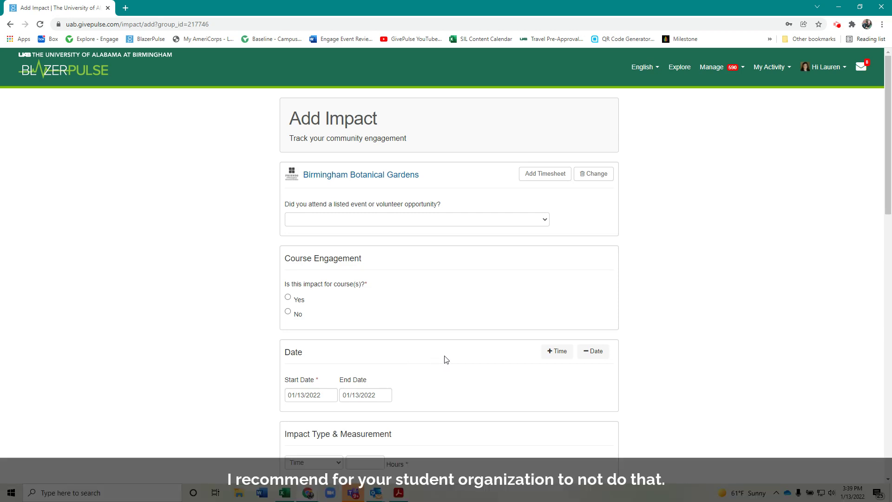
Clear the impact's selected group and switch to the form for a place that is not listed
left_click(594, 179)
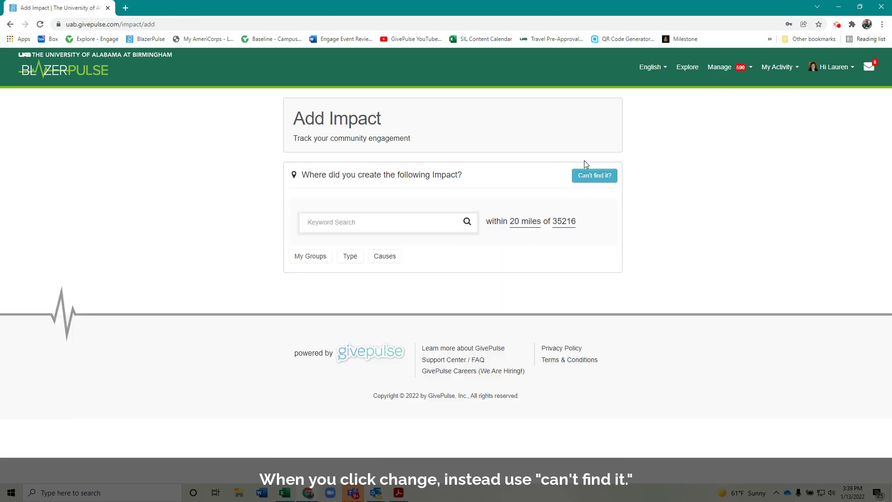
left_click(594, 176)
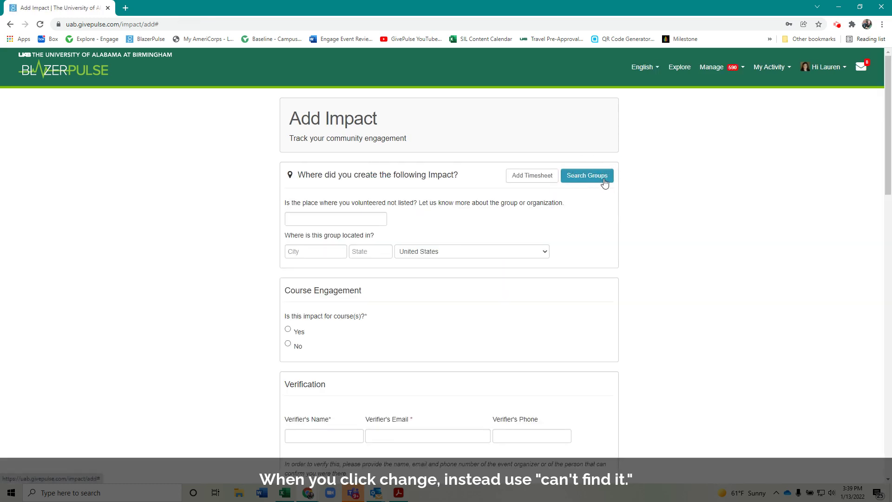
left_click(362, 221)
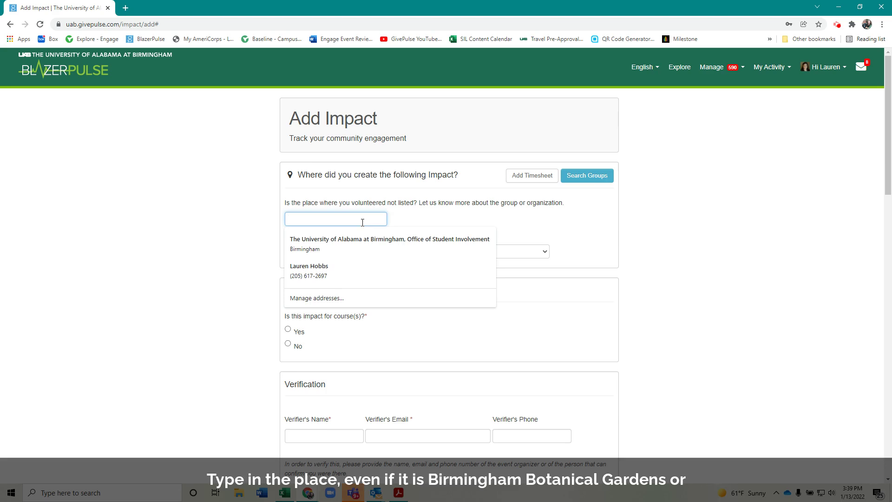
left_click(460, 210)
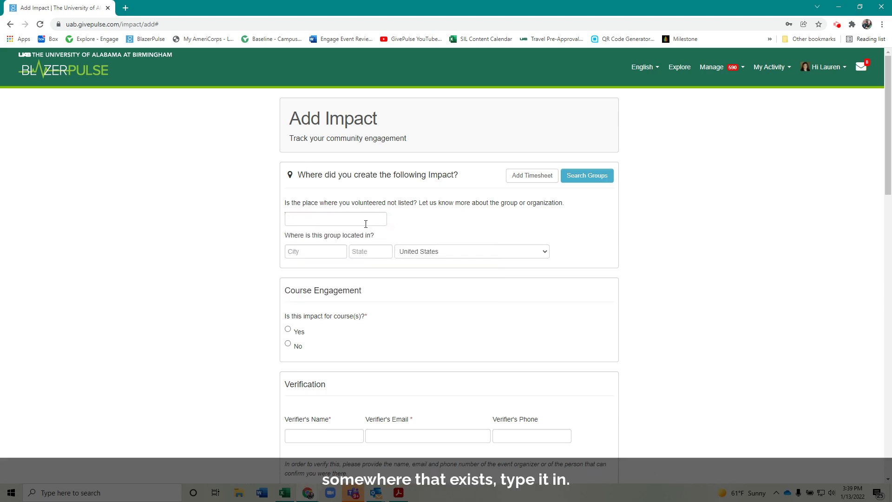
scroll(365, 224, "down", 3)
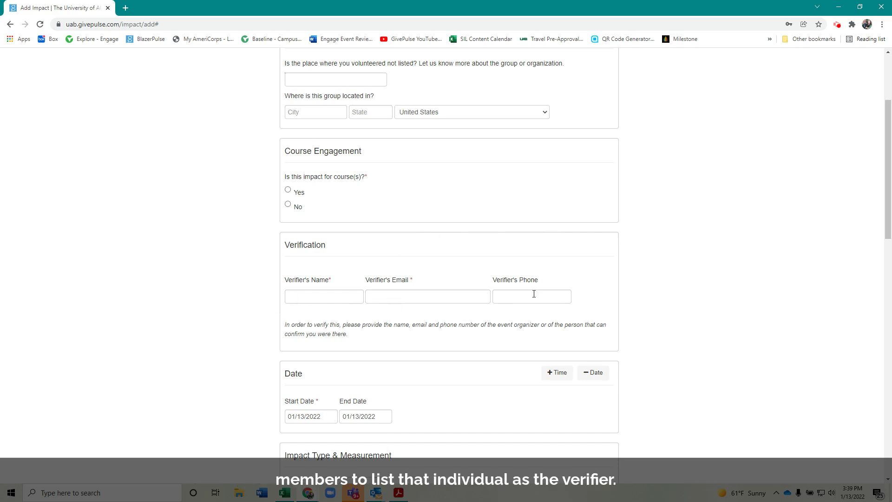
scroll(534, 293, "up", 3)
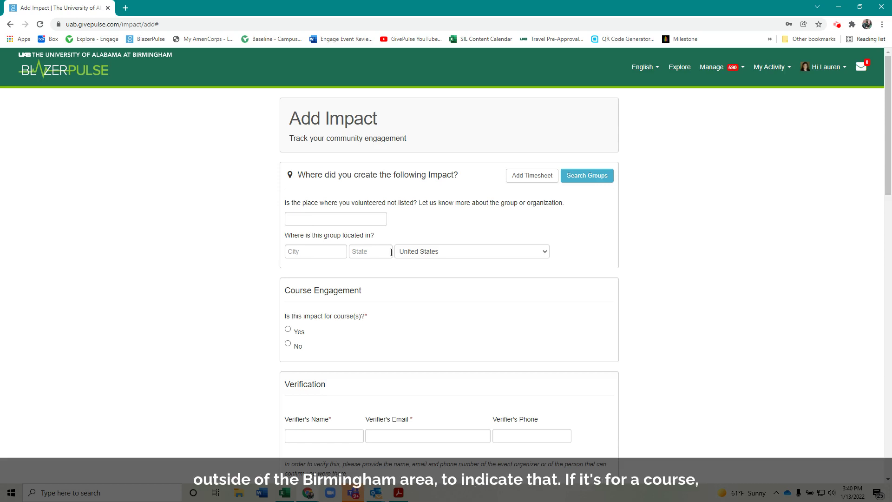
Check the course choices under Course Engagement, then set the impact as not being for a course
scroll(391, 251, "down", 2)
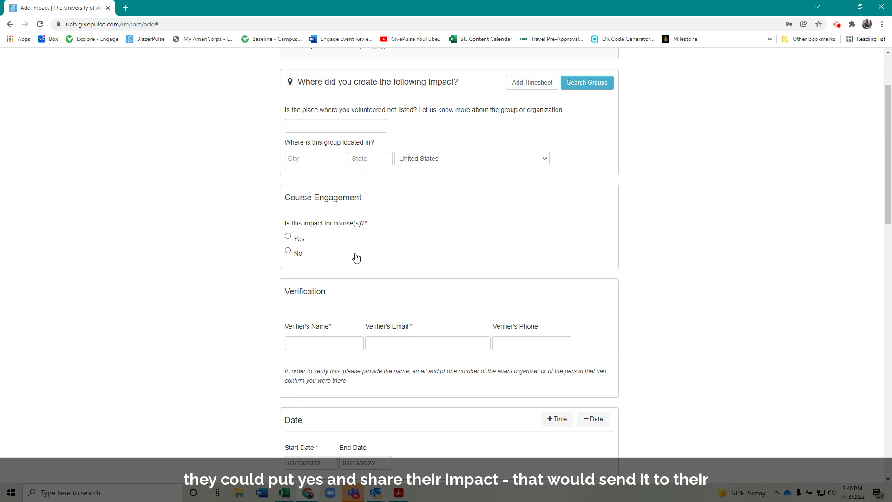
left_click(296, 238)
left_click(317, 302)
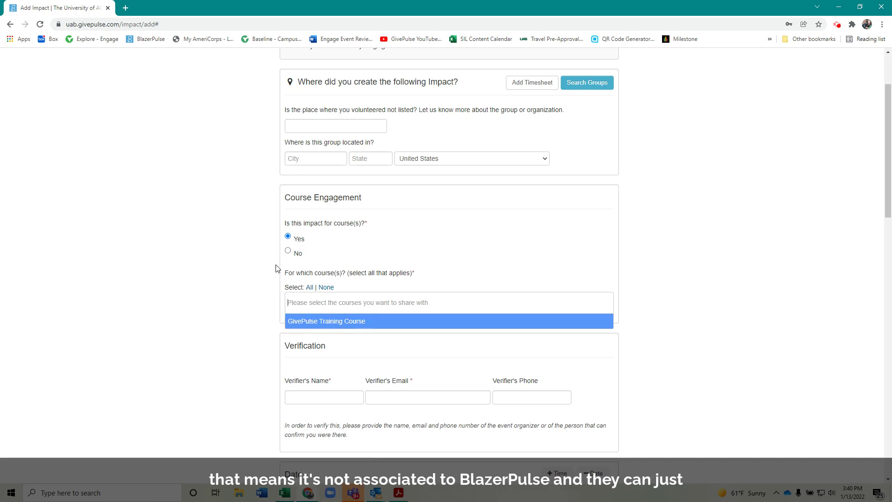
left_click(286, 252)
Set the impact's time measurement to 5 hours
scroll(233, 283, "down", 2)
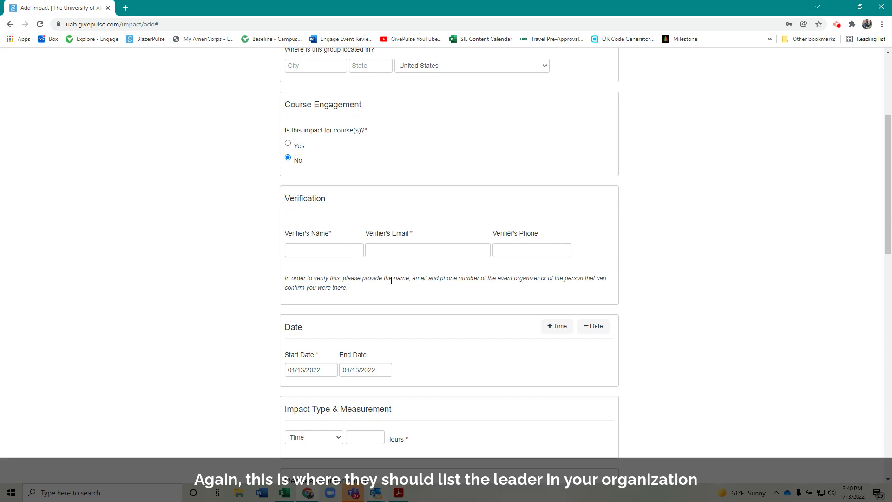
scroll(356, 277, "down", 2)
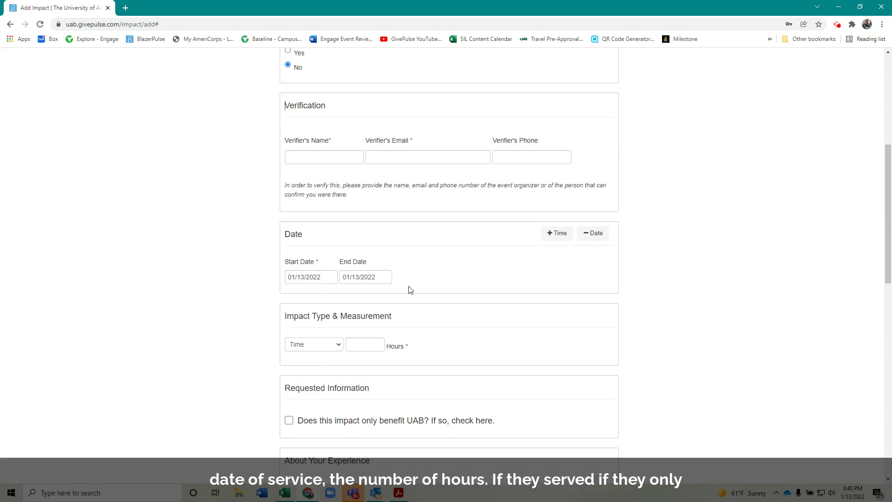
scroll(408, 289, "down", 2)
left_click(372, 251)
type("5")
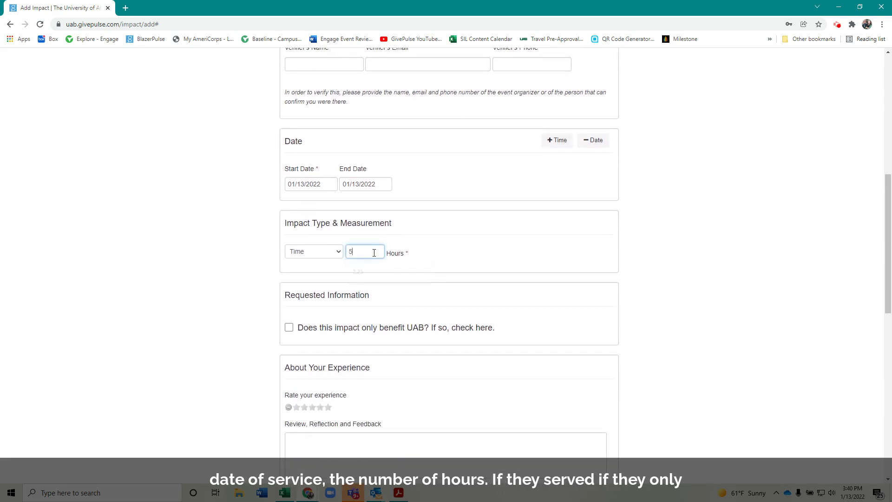
left_click(423, 248)
Open the Review, Reflection and Feedback box in the impact's experience section for text entry
scroll(423, 247, "down", 2)
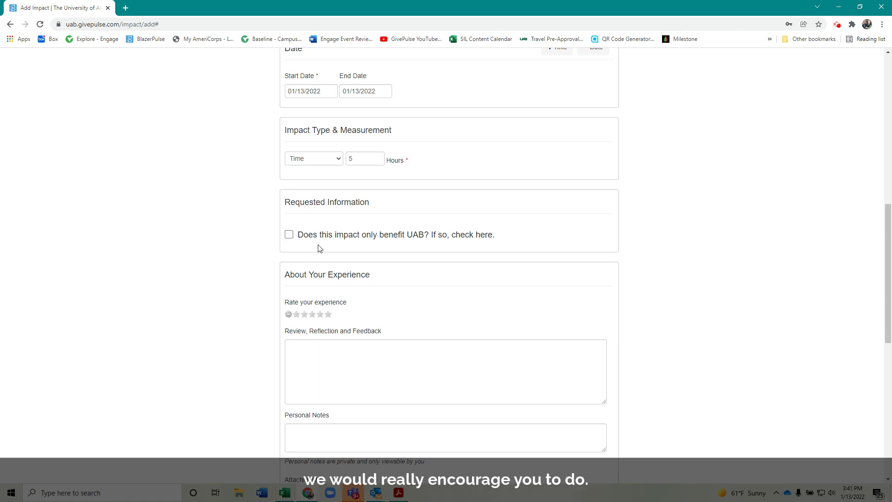
scroll(319, 249, "down", 2)
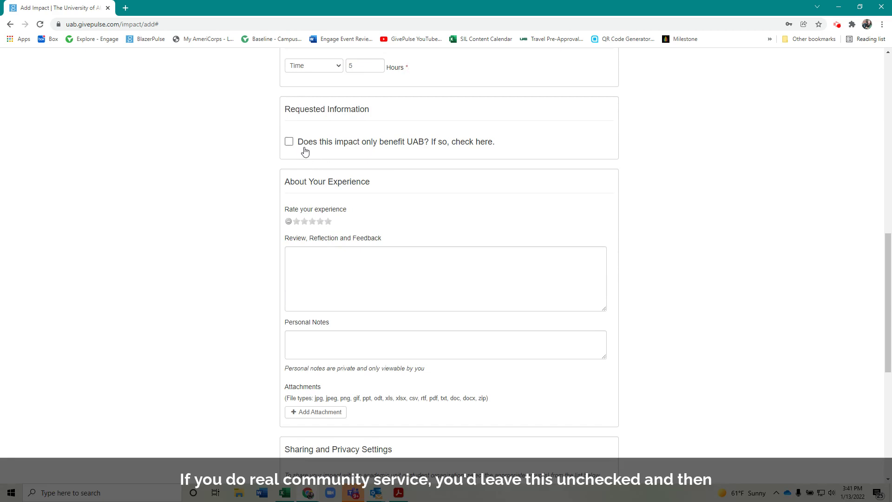
left_click(318, 261)
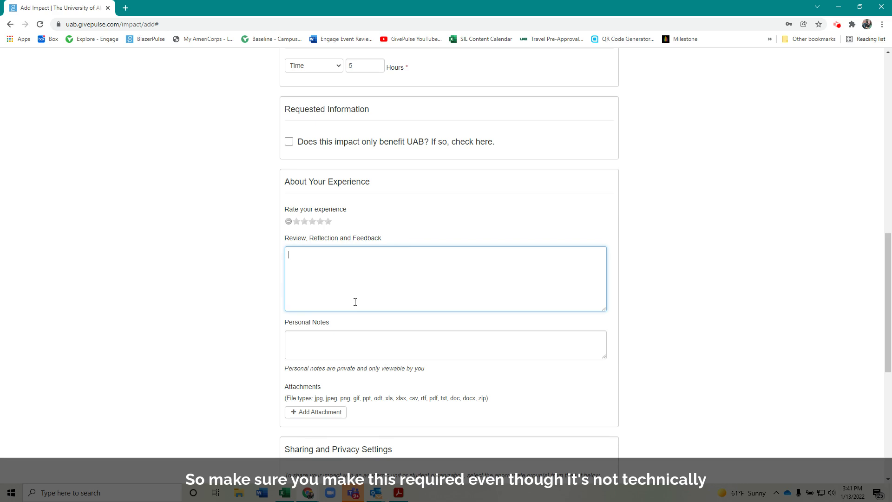
Add UAB Ambassadors to the groups the impact is shared with in the Sharing and Privacy Settings
scroll(355, 302, "down", 3)
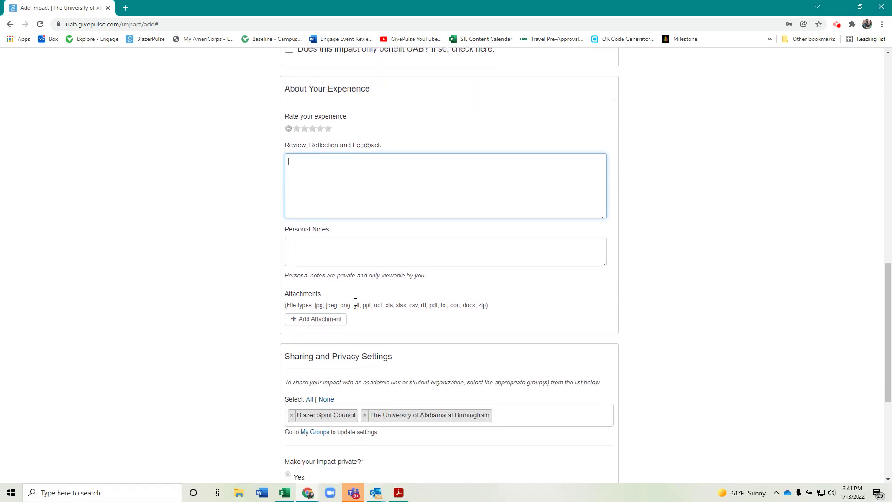
scroll(390, 282, "down", 2)
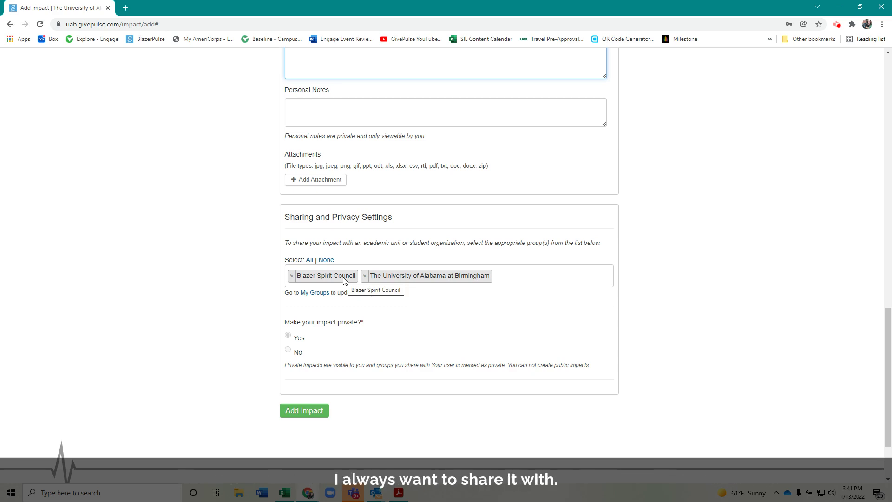
left_click(527, 273)
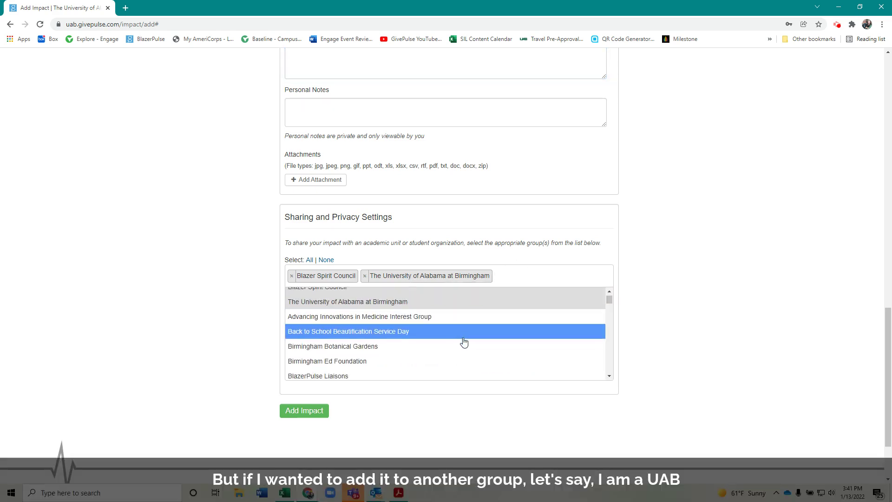
scroll(464, 342, "down", 1)
scroll(464, 343, "down", 5)
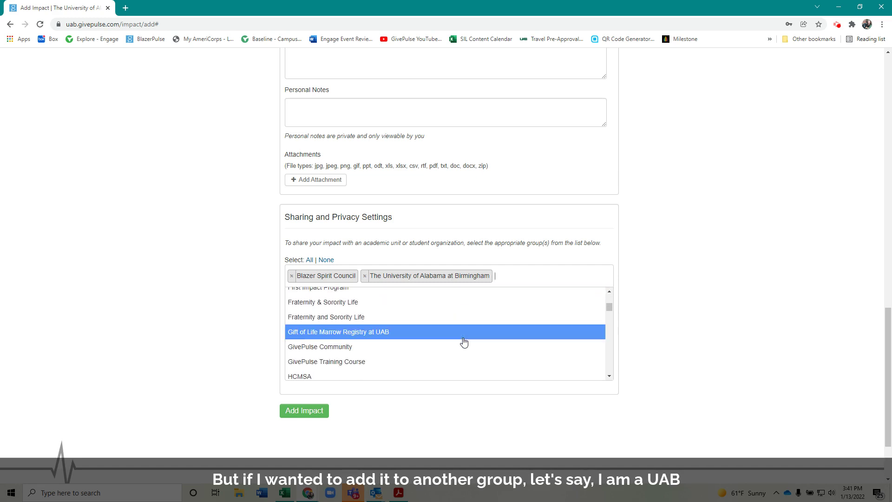
scroll(464, 342, "down", 3)
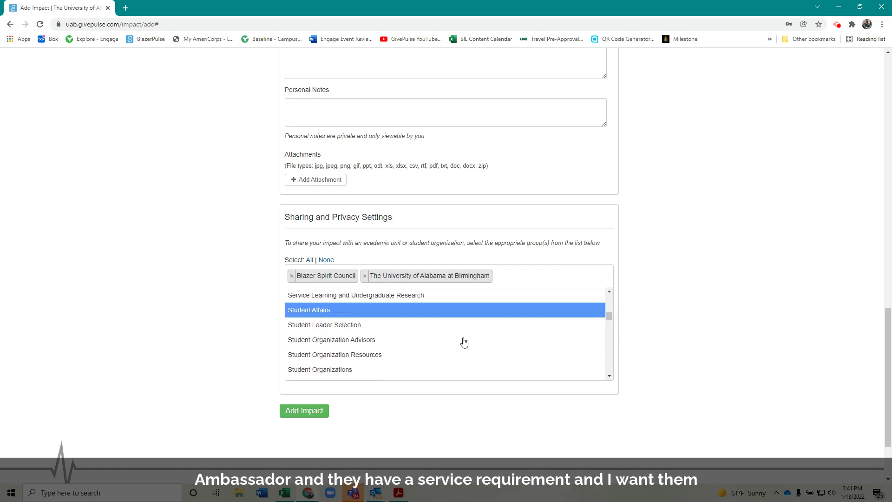
scroll(464, 342, "down", 1)
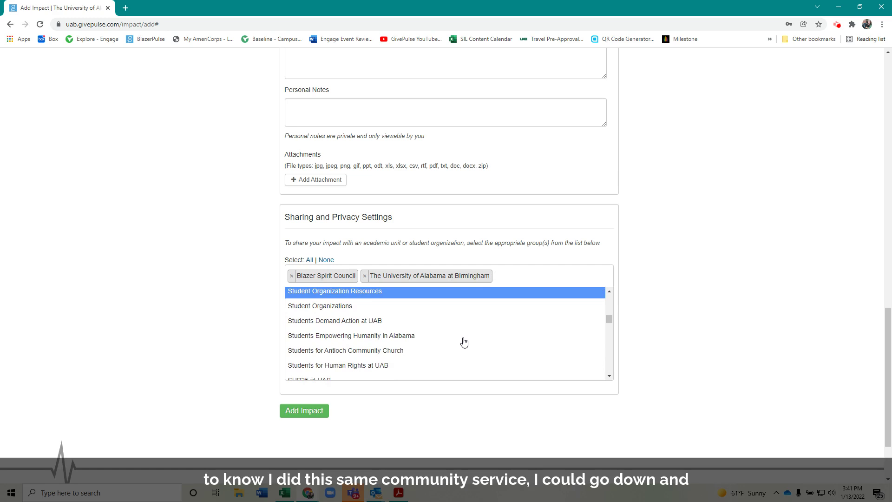
scroll(464, 342, "down", 3)
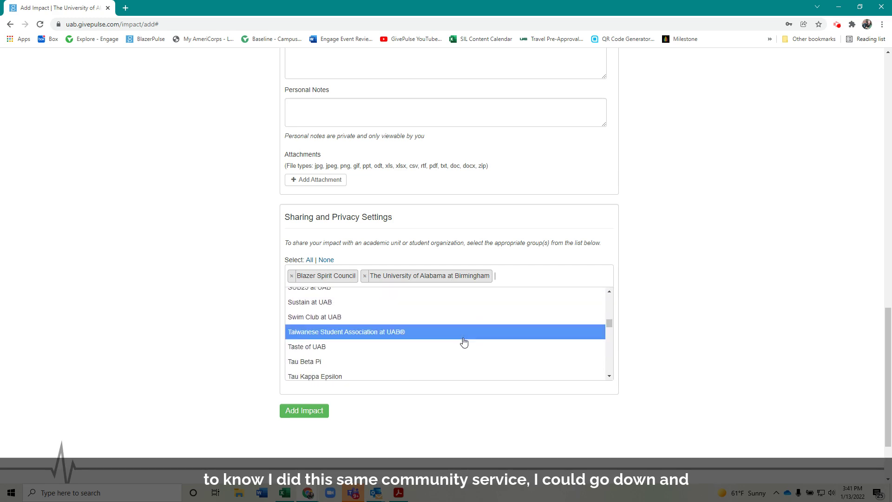
scroll(464, 342, "down", 6)
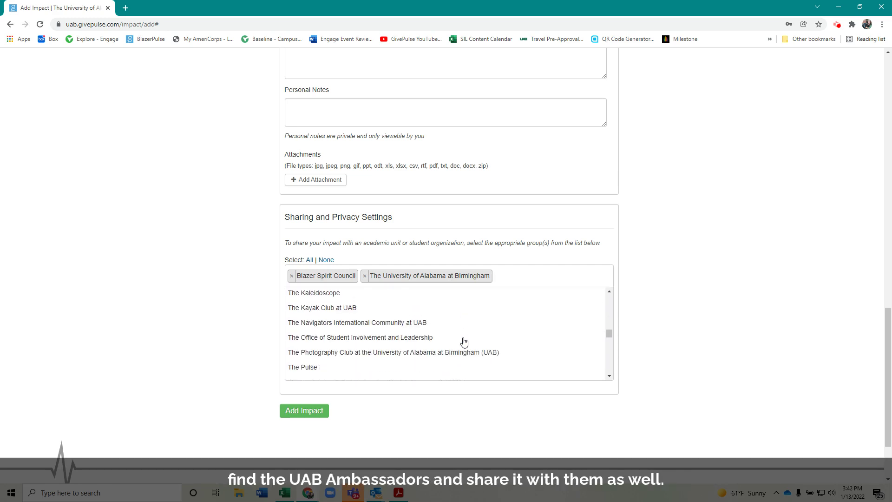
scroll(463, 341, "down", 3)
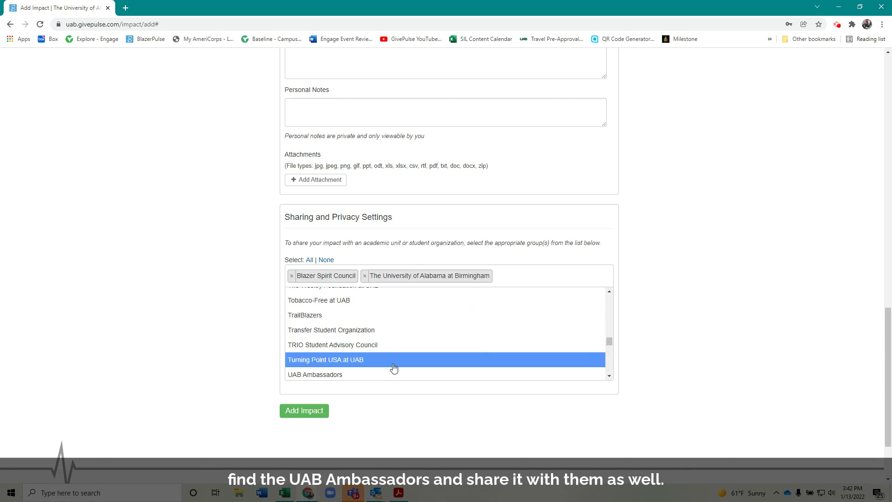
left_click(342, 376)
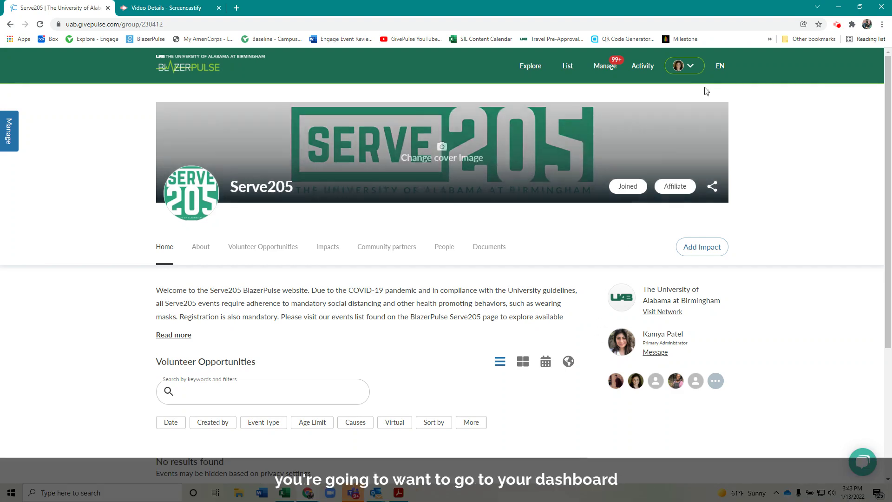
Return to the dashboard and open the Serve205 group page from the memberships
left_click(683, 66)
left_click(664, 107)
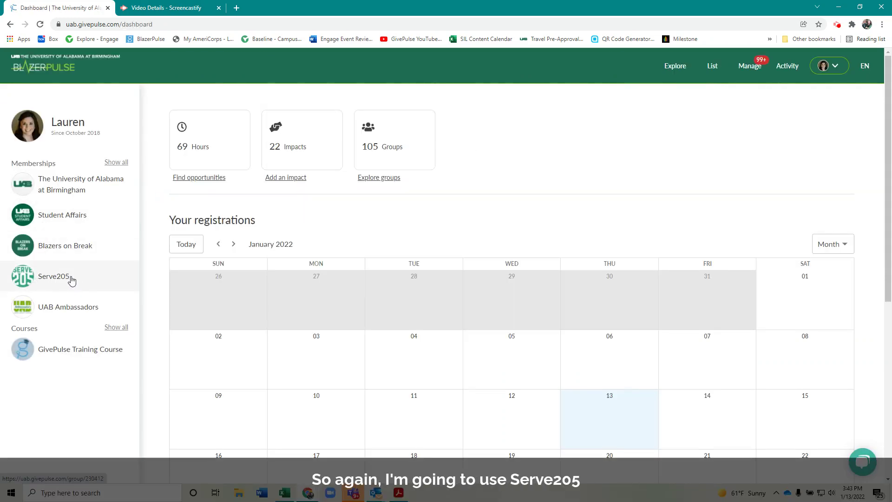
left_click(71, 279)
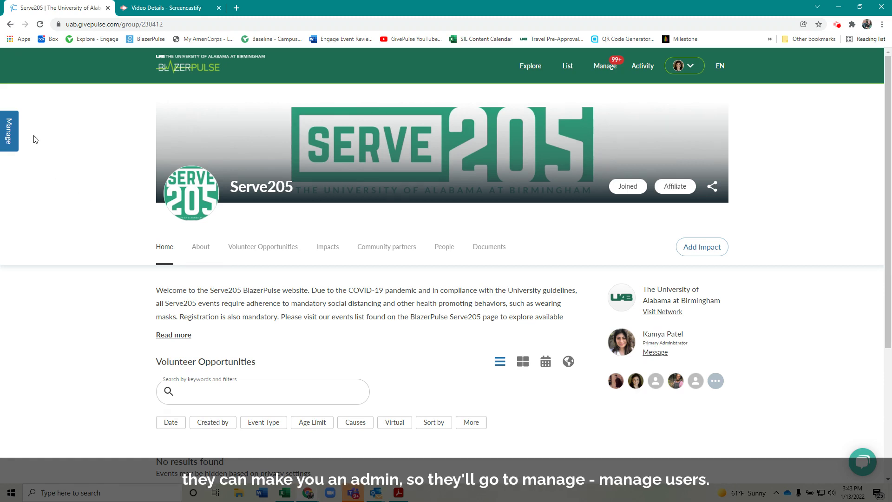
Open user management for the Serve205 group and view the actions available for a listed participant, including admin assignment
left_click(12, 135)
left_click(31, 160)
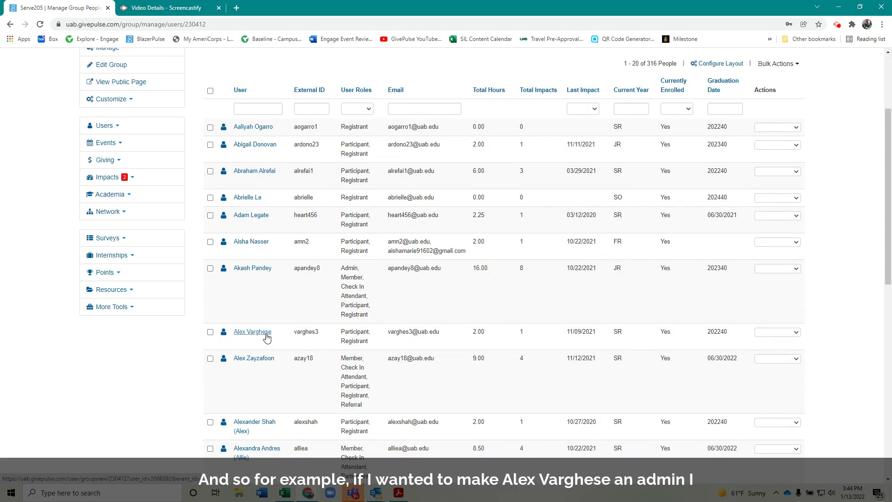
left_click(796, 333)
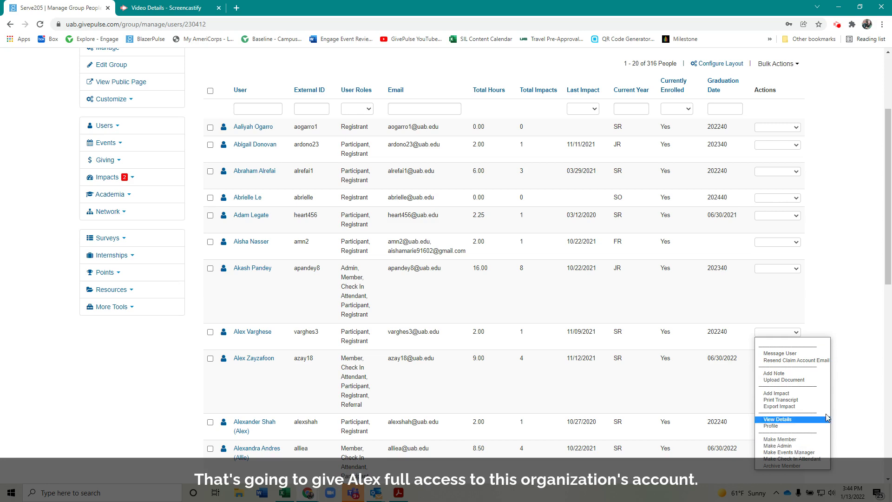
left_click(842, 395)
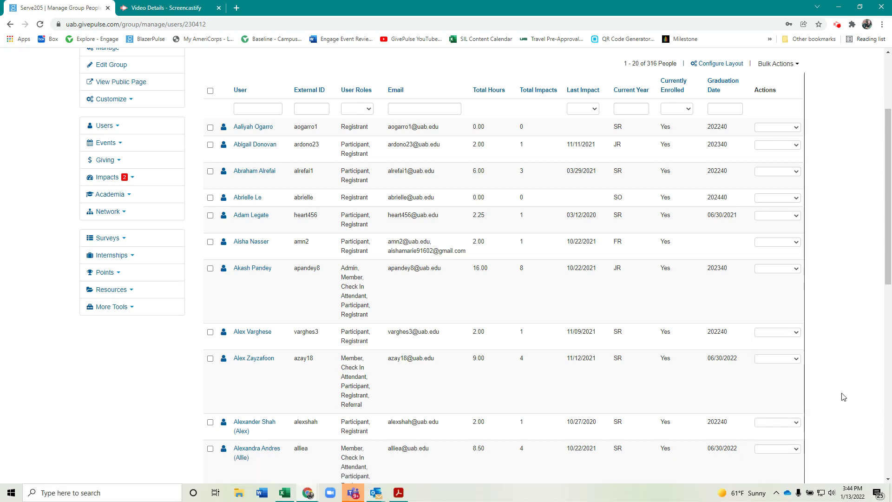
Return to the Serve205 public group page and open its impact management page
scroll(355, 383, "up", 3)
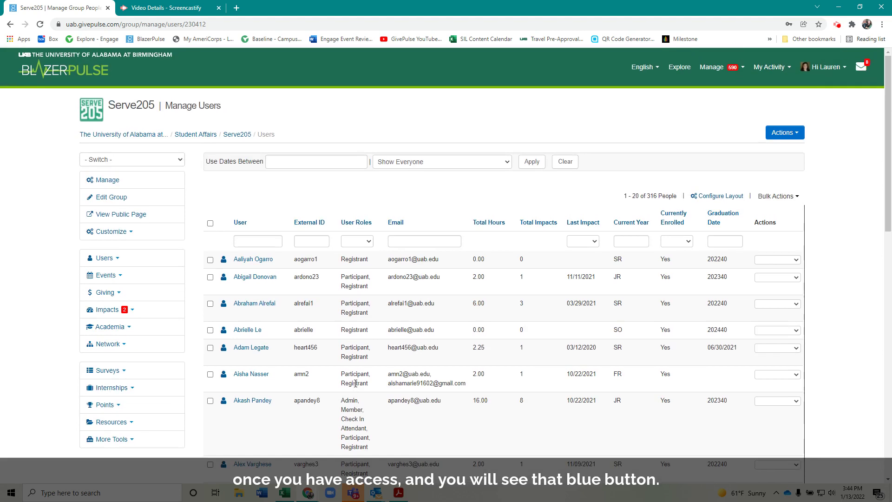
left_click(236, 135)
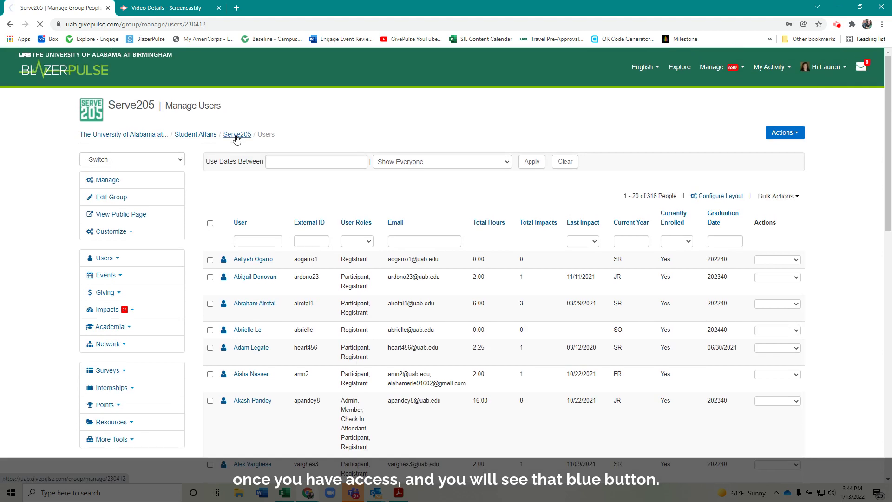
left_click(132, 217)
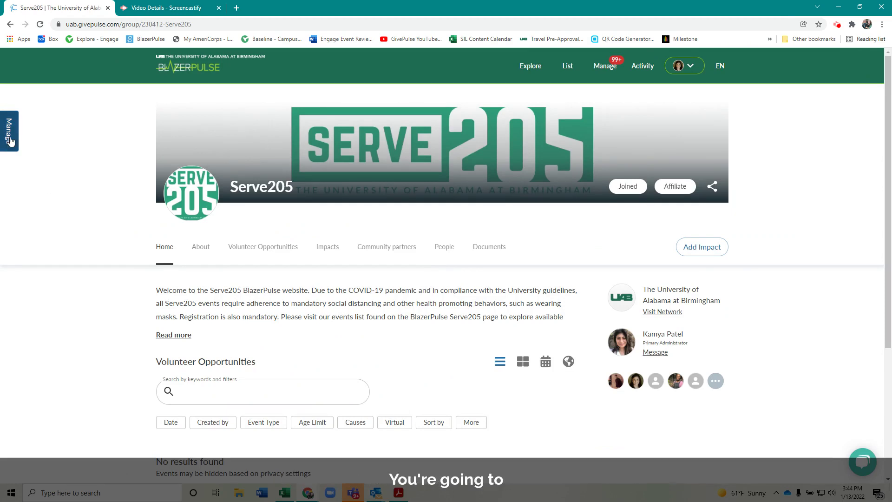
left_click(10, 135)
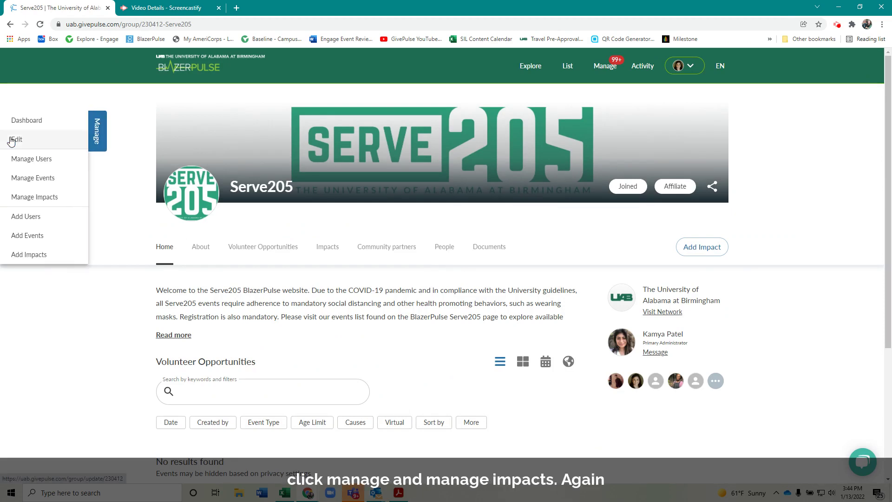
left_click(55, 201)
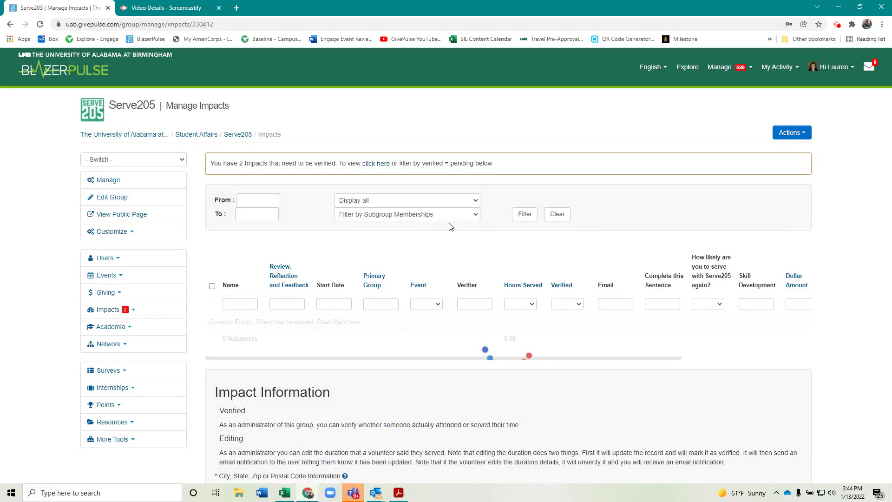
Filter the group's impacts to those with a Pending verification status
scroll(451, 227, "down", 4)
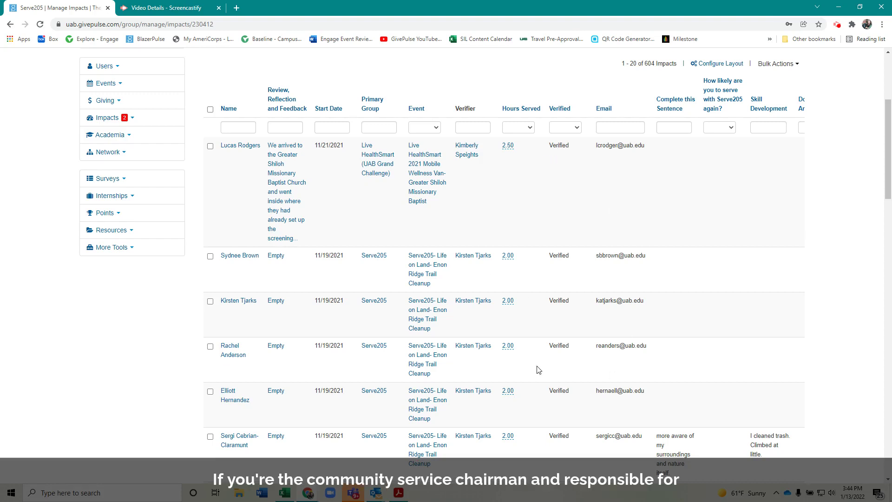
left_click(576, 128)
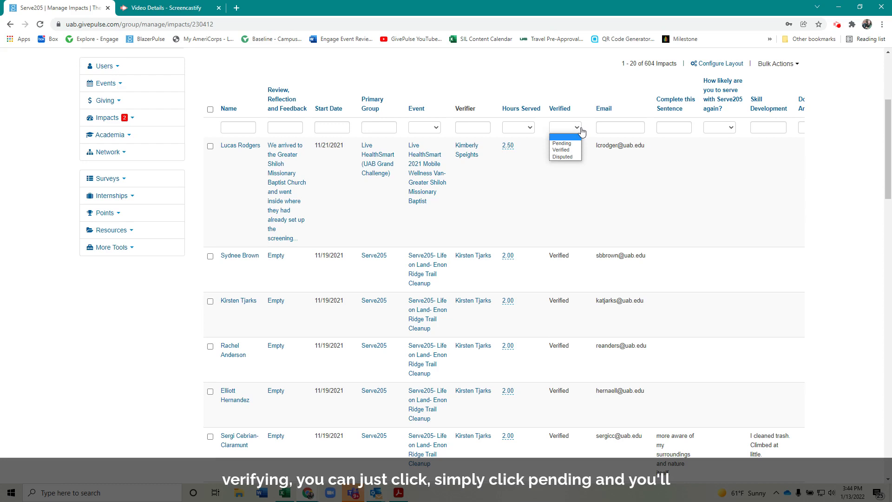
left_click(562, 143)
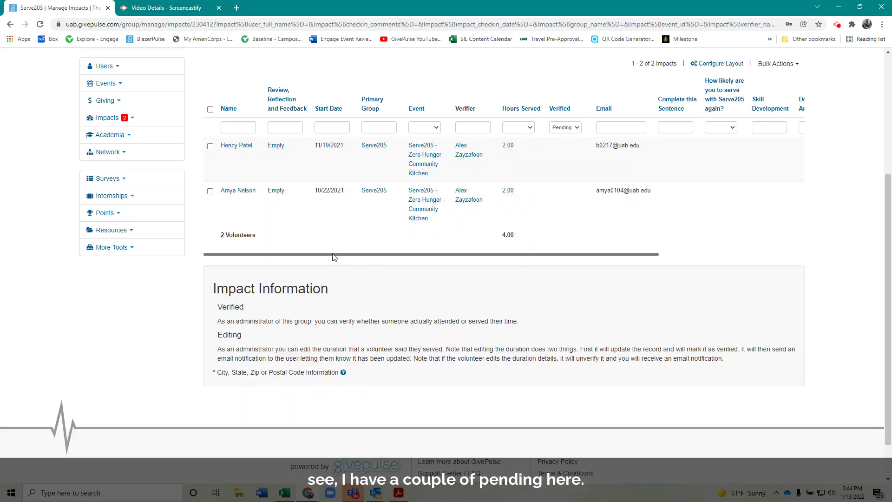
Open the details of the pending impact dated 11/19/2021 and verify it
left_click_drag(334, 255, 481, 235)
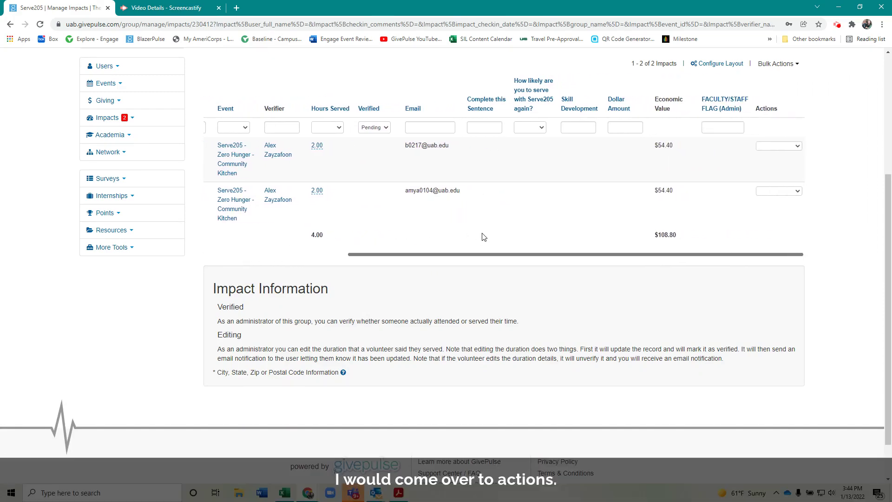
left_click(774, 146)
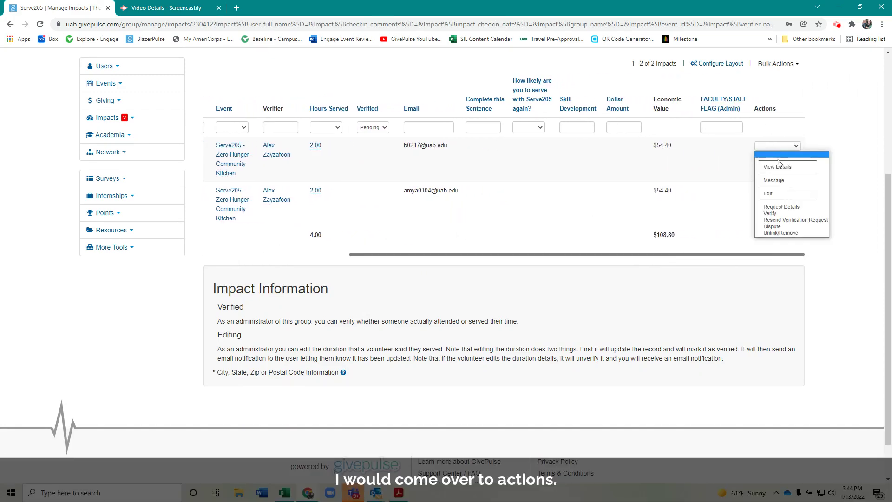
left_click(776, 166)
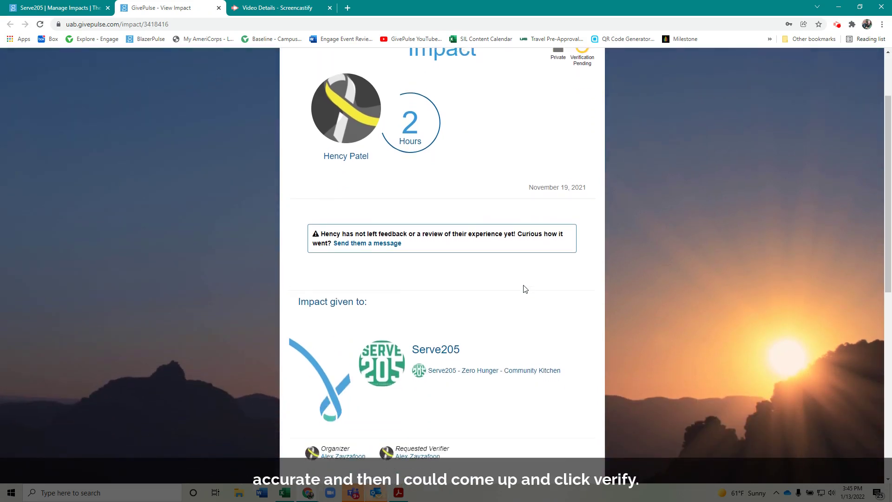
scroll(525, 289, "up", 2)
left_click(590, 102)
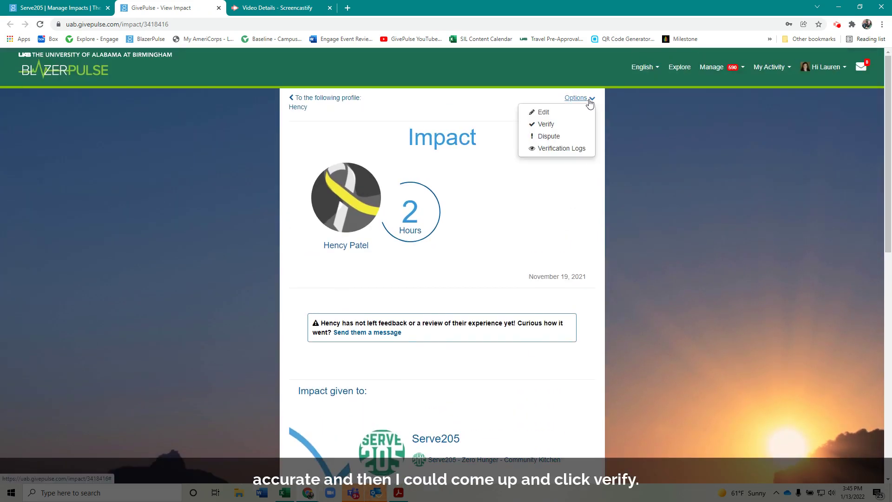
left_click(559, 131)
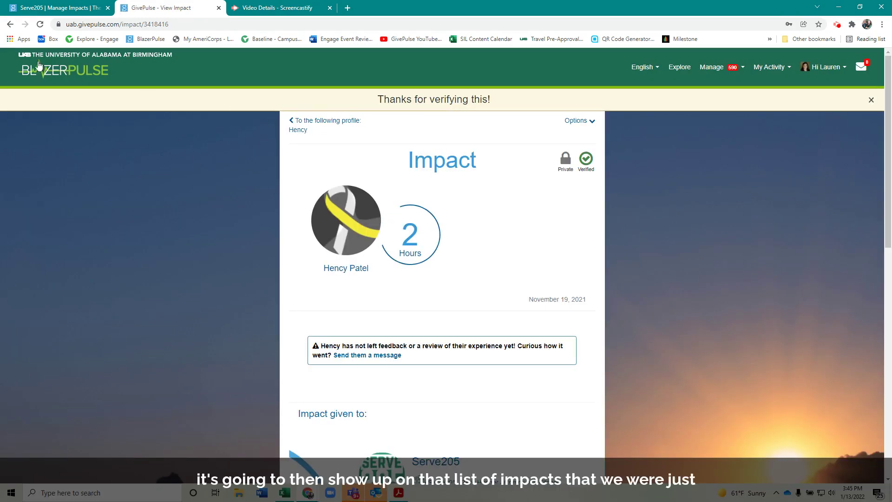
Go back to the filtered impacts list and view the actions offered for the first impact, including Verify
left_click(10, 24)
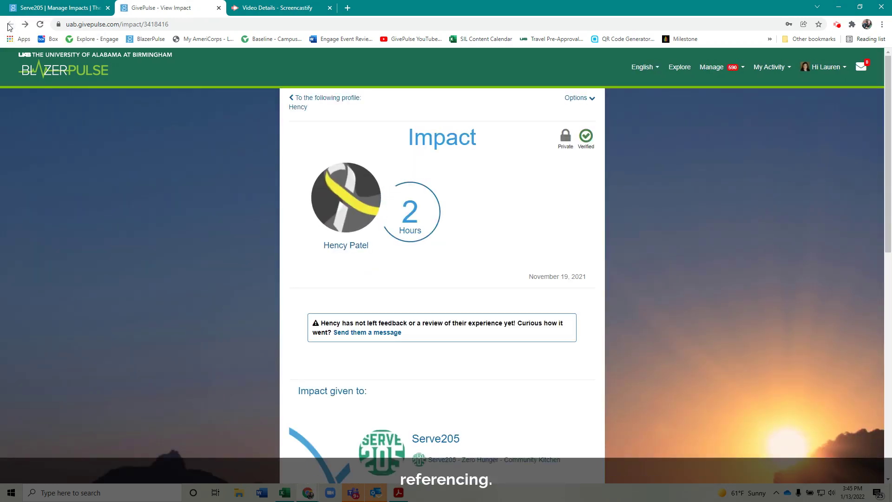
left_click(34, 4)
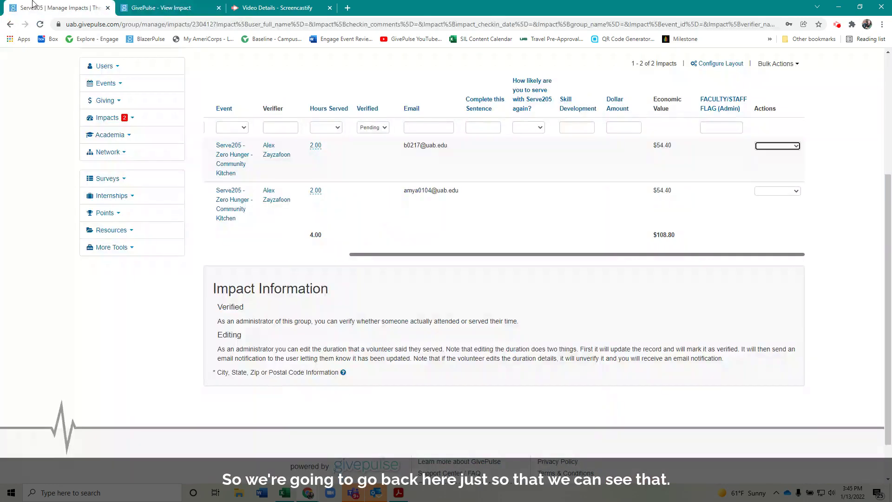
left_click(789, 147)
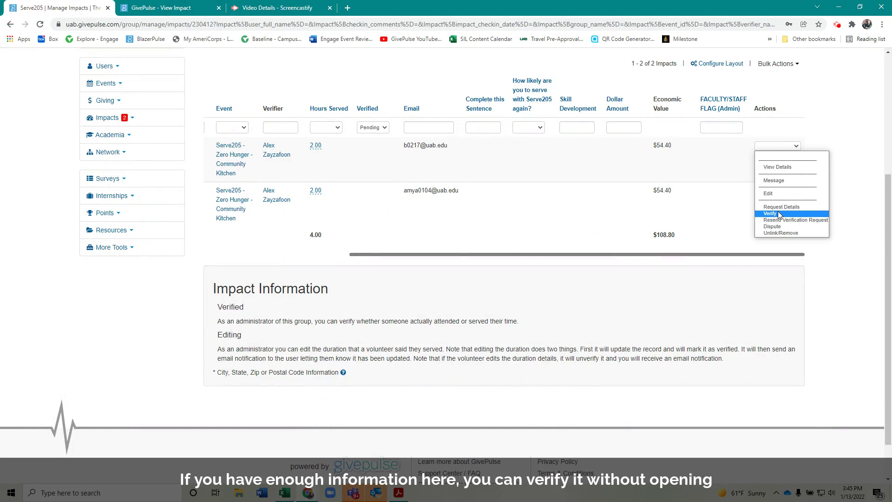
Review the columns available in the impacts table's layout settings, then close the settings without changing them
scroll(756, 218, "up", 2)
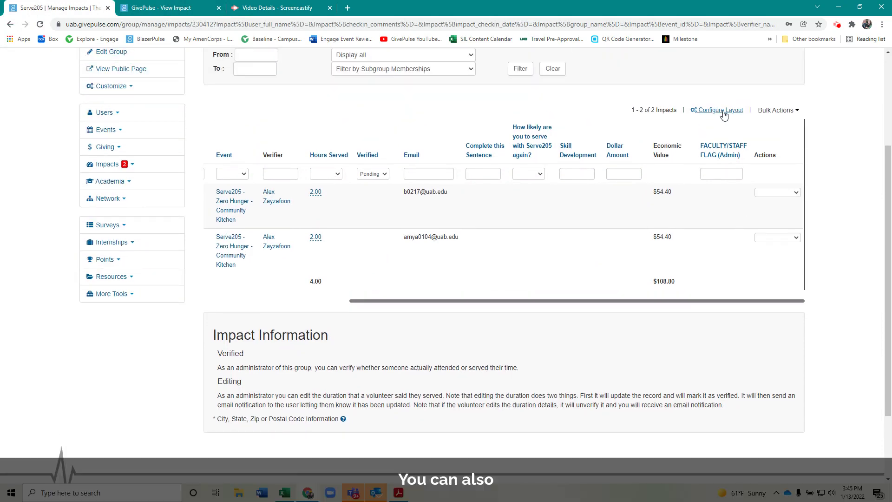
left_click(717, 110)
scroll(437, 283, "down", 2)
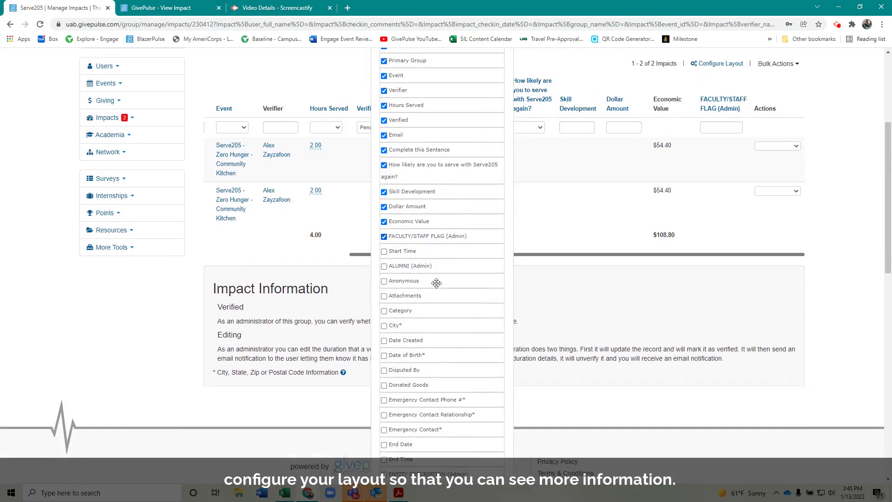
scroll(437, 283, "down", 6)
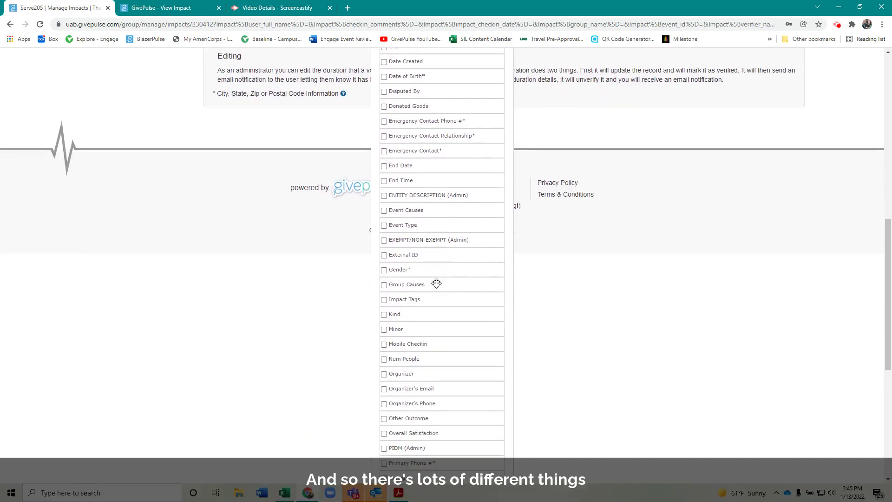
scroll(436, 283, "down", 5)
scroll(436, 283, "down", 2)
scroll(436, 283, "up", 2)
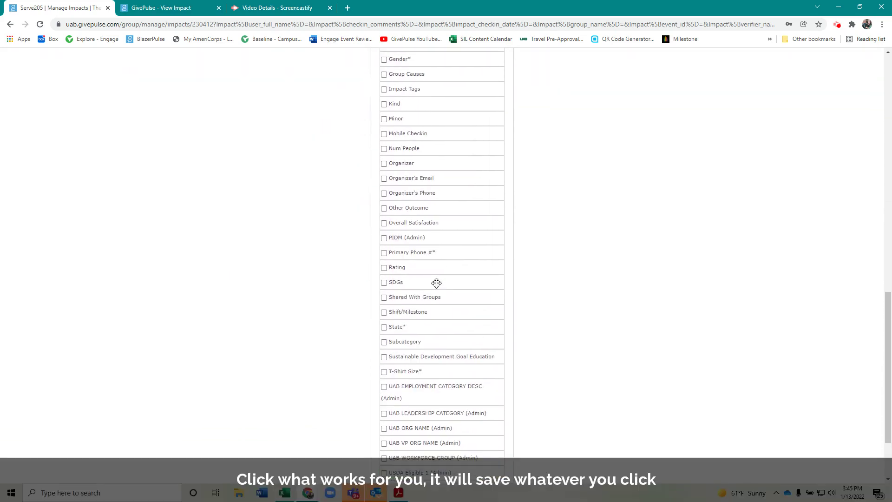
scroll(436, 283, "up", 11)
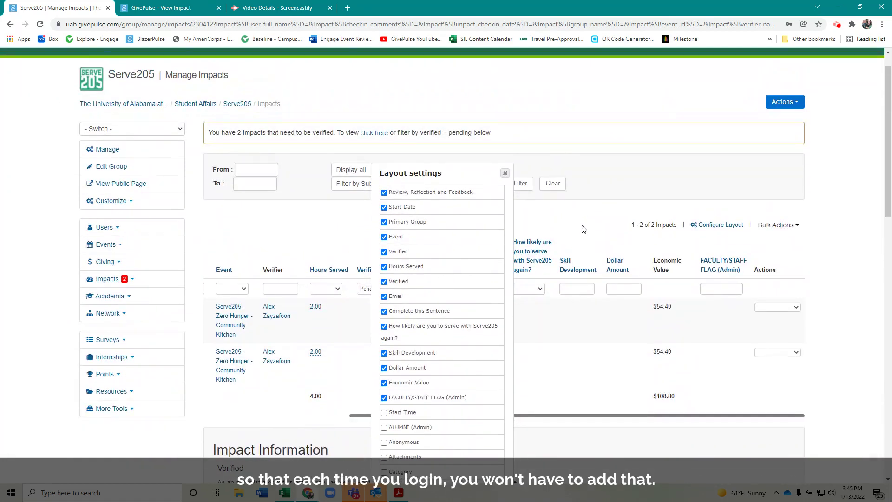
left_click(505, 173)
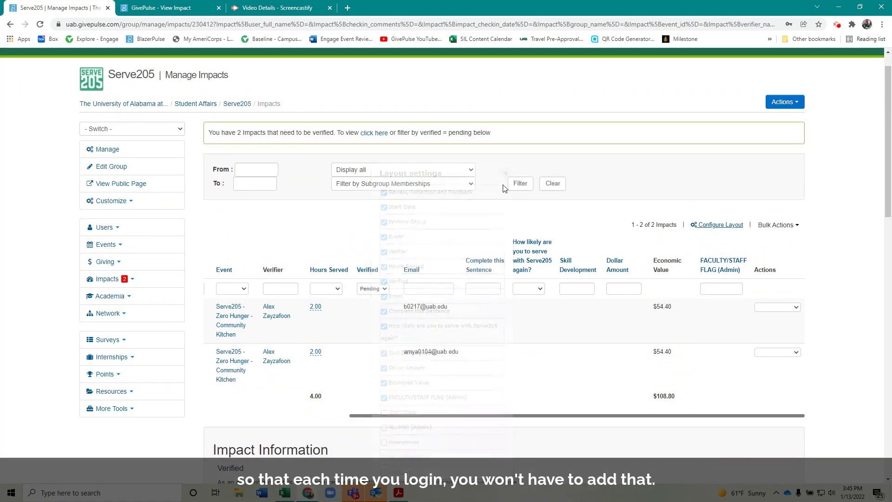
Clear the Pending filter from the Verified column to list all the group's impacts
left_click(373, 288)
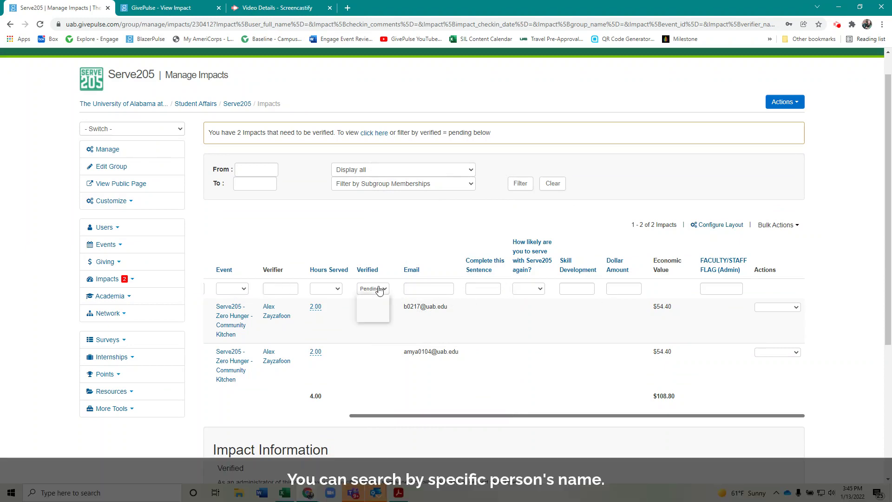
left_click(371, 297)
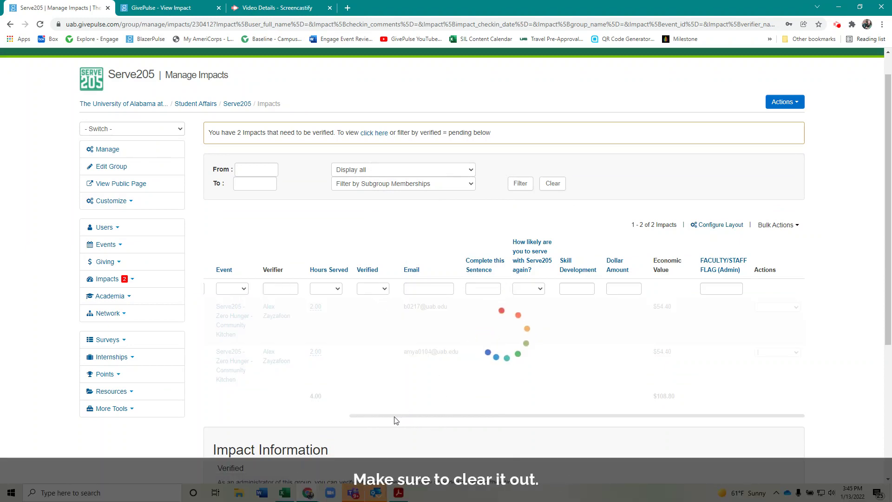
scroll(395, 420, "down", 3)
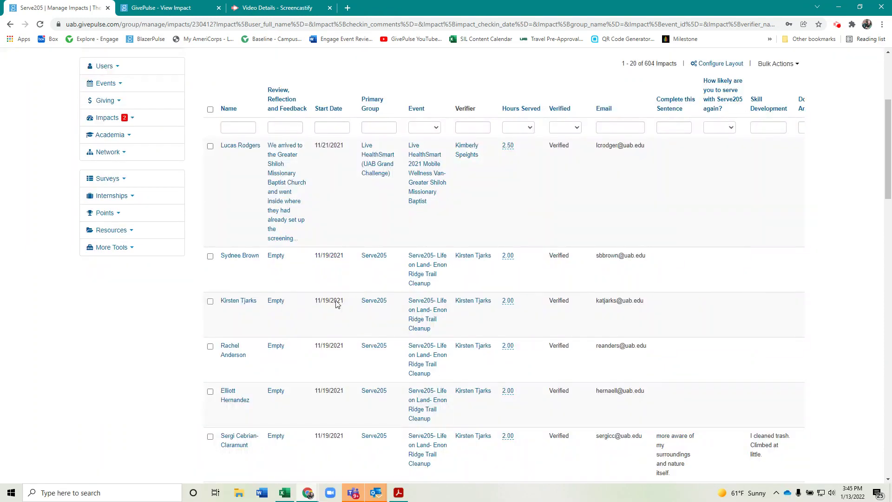
Filter the impacts by a volunteer's first name, correcting its spelling, and highlight the volunteer's total hours served
left_click(234, 129)
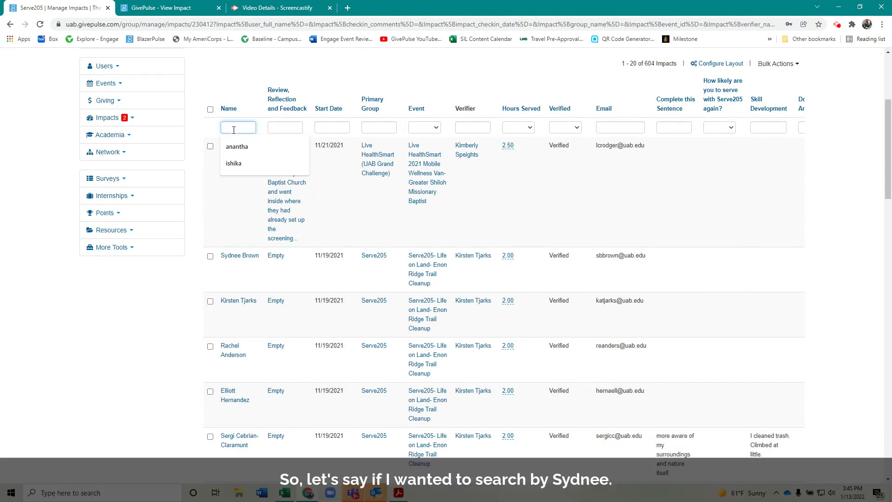
type("Syd")
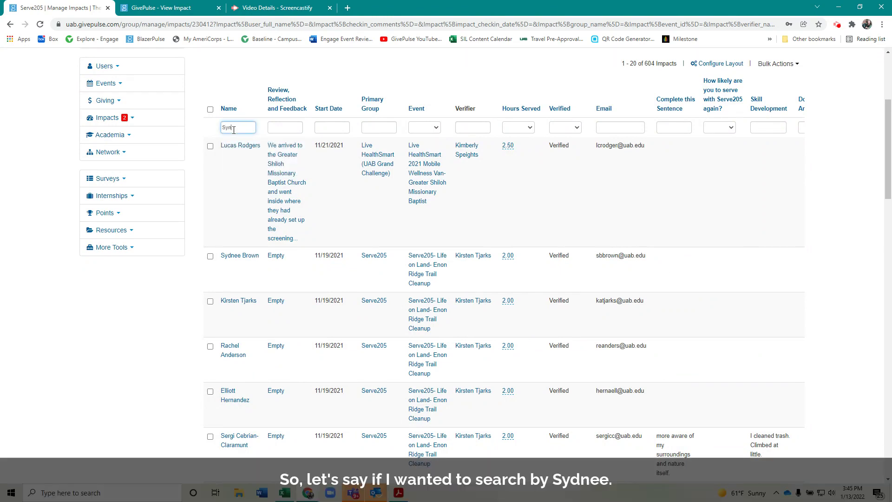
type("ndee")
key("Return")
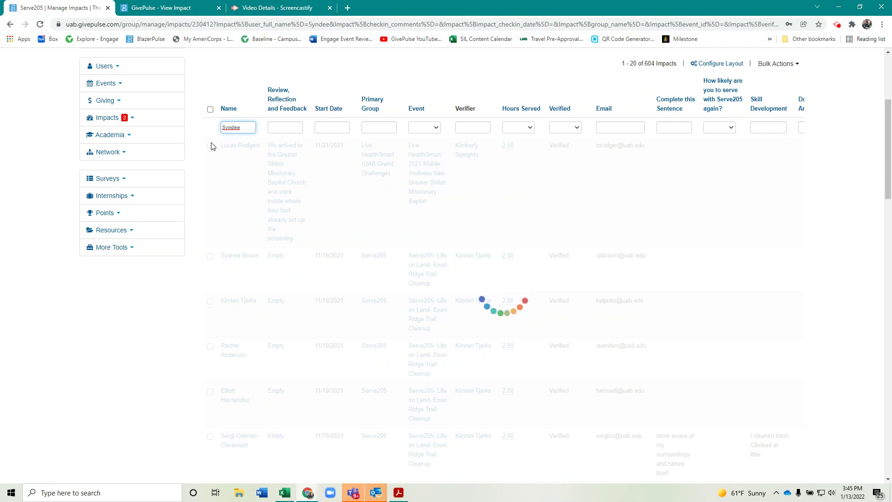
scroll(247, 197, "up", 1)
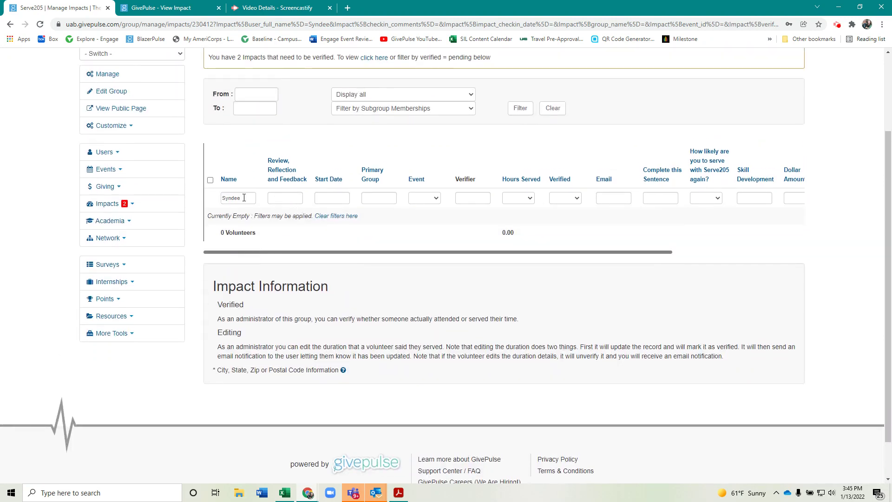
left_click_drag(254, 195, 230, 194)
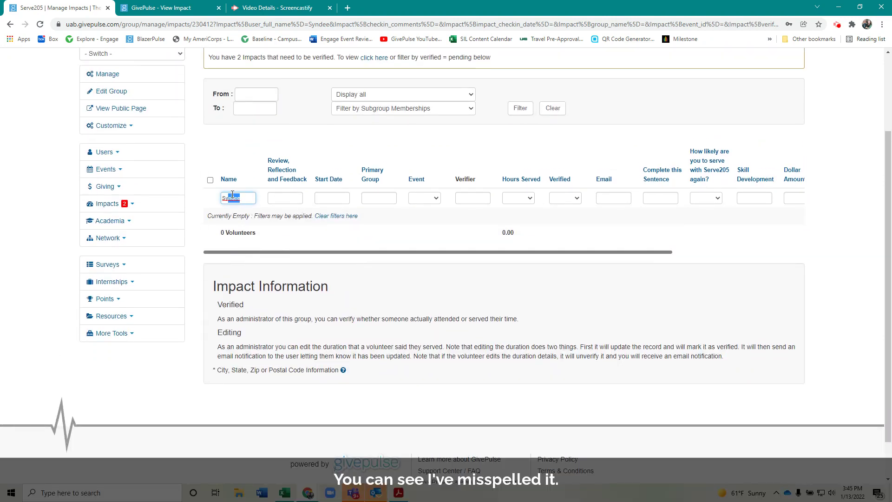
type("dnee")
key("Return")
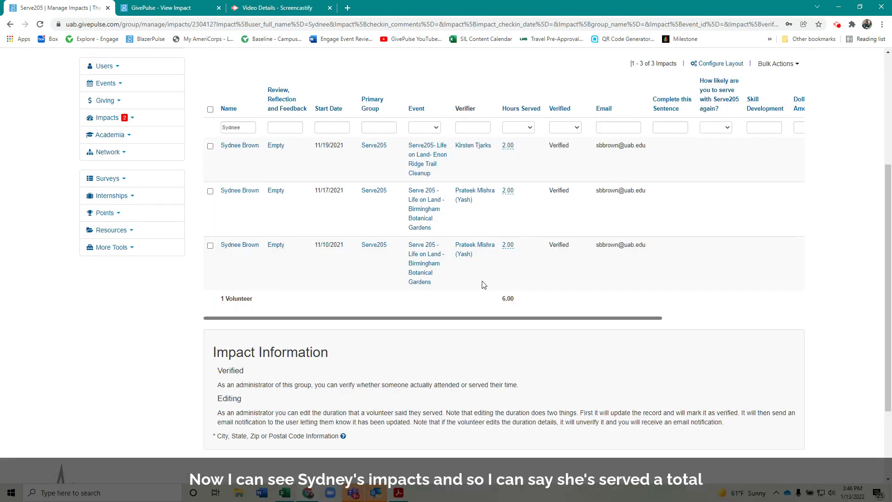
left_click_drag(520, 304, 498, 303)
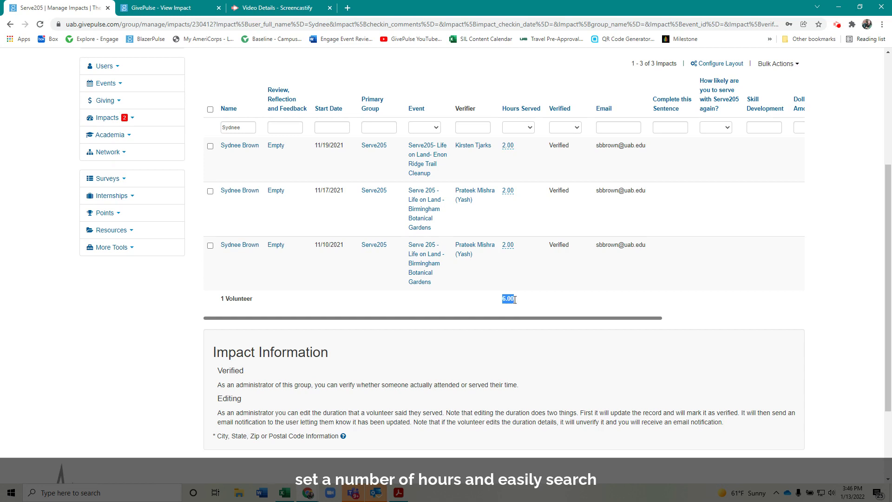
Review the From and To date range filter above the impacts table, leaving both dates empty
scroll(508, 317, "up", 2)
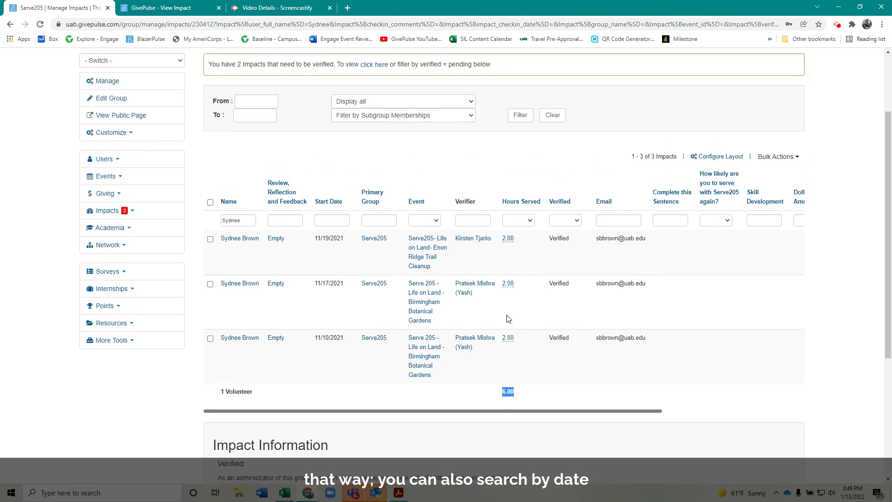
left_click(229, 98)
key("Tab")
left_click(221, 163)
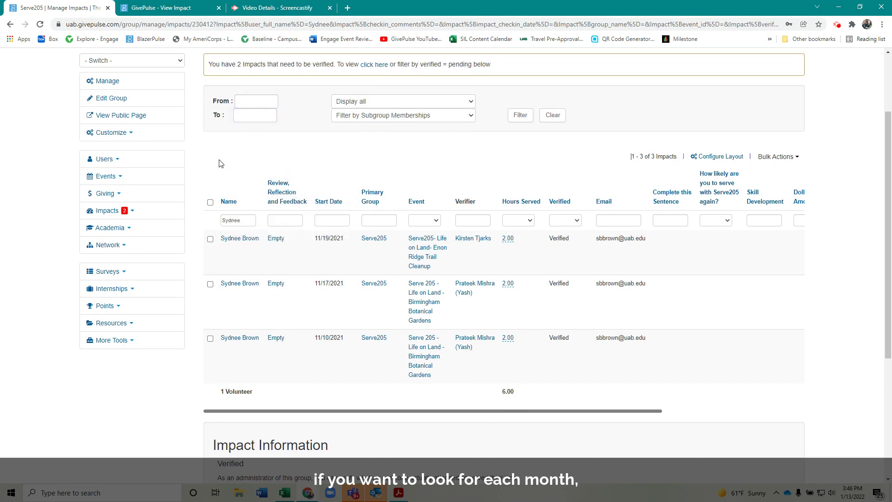
View the actions available for the group's impacts, including Export, and close the list without choosing one
scroll(761, 118, "up", 2)
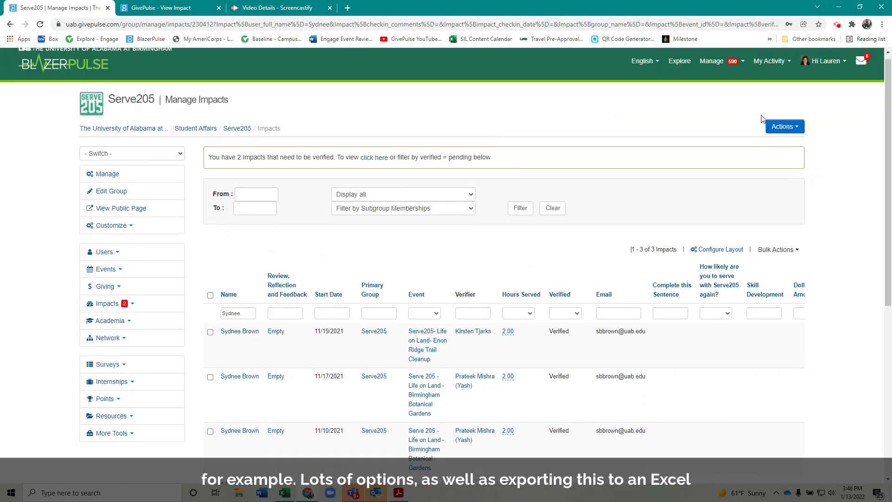
left_click(778, 132)
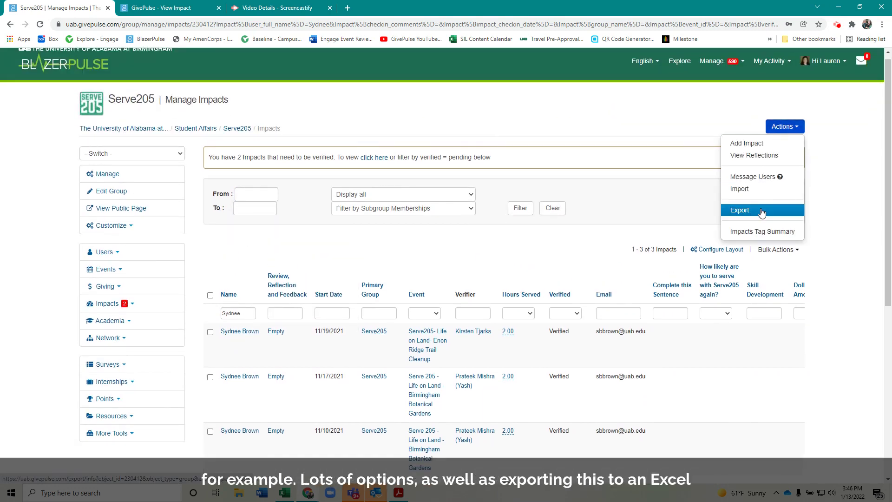
left_click(823, 217)
scroll(821, 216, "down", 1)
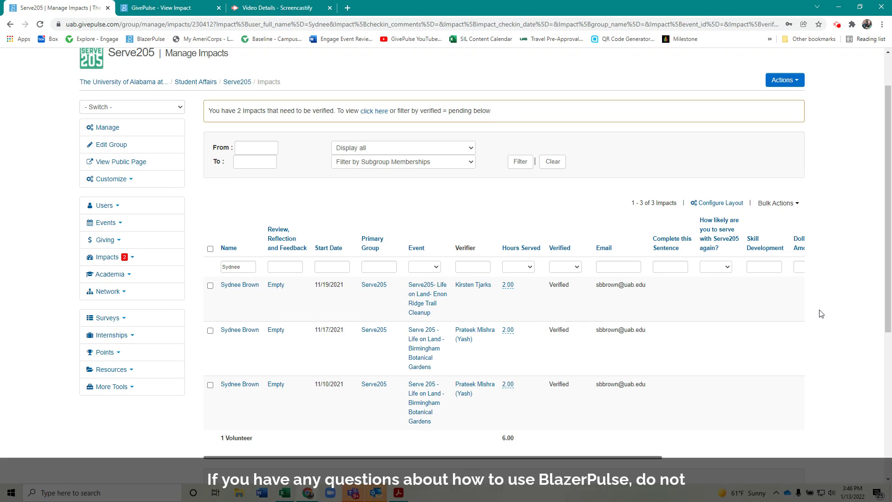
Open the public page of the Serve205 group
left_click(155, 165)
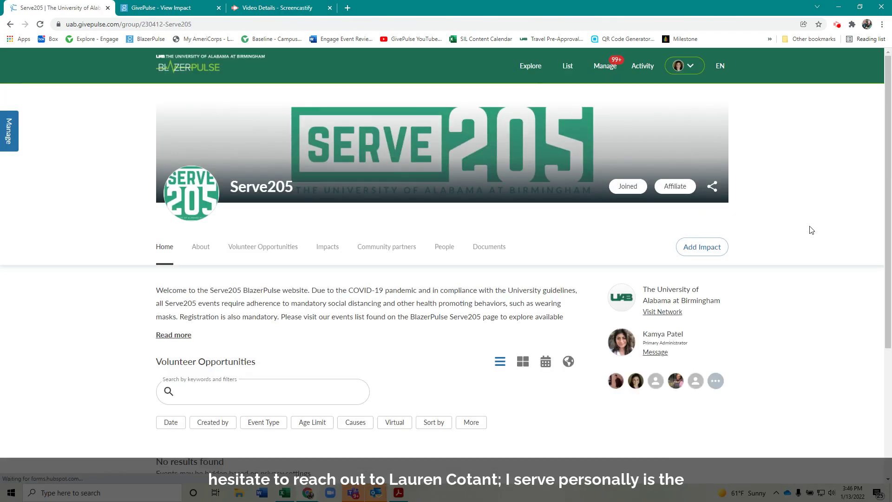